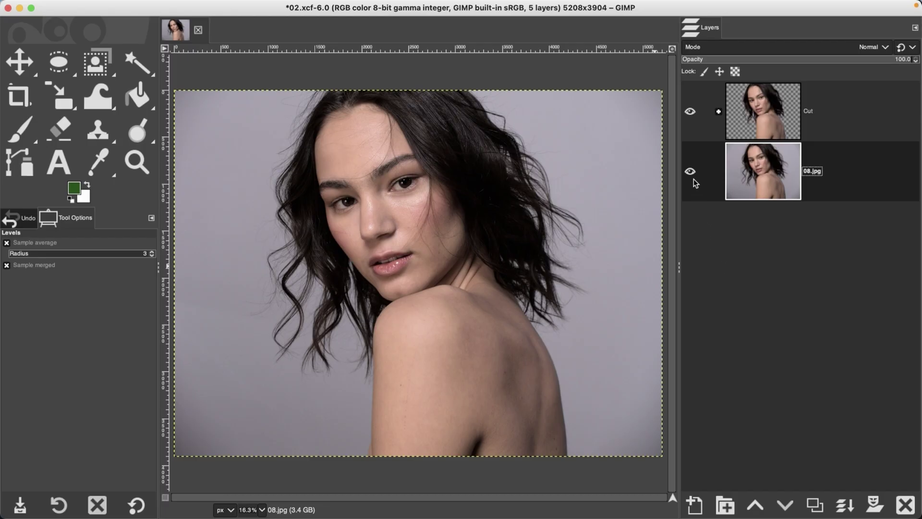
# Step: Preview the cutout by hiding 08.jpg, then show 08.jpg again and hide the Cut layer
pyautogui.click(690, 171)
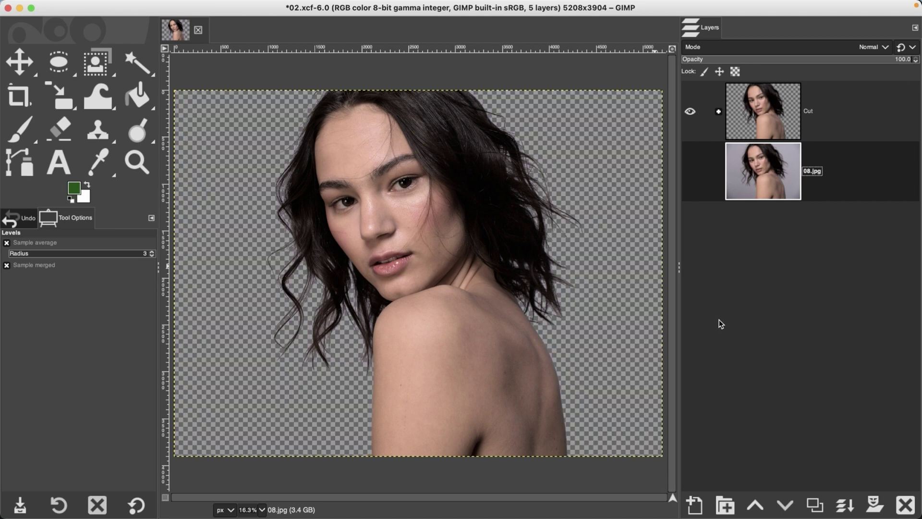
pyautogui.click(690, 170)
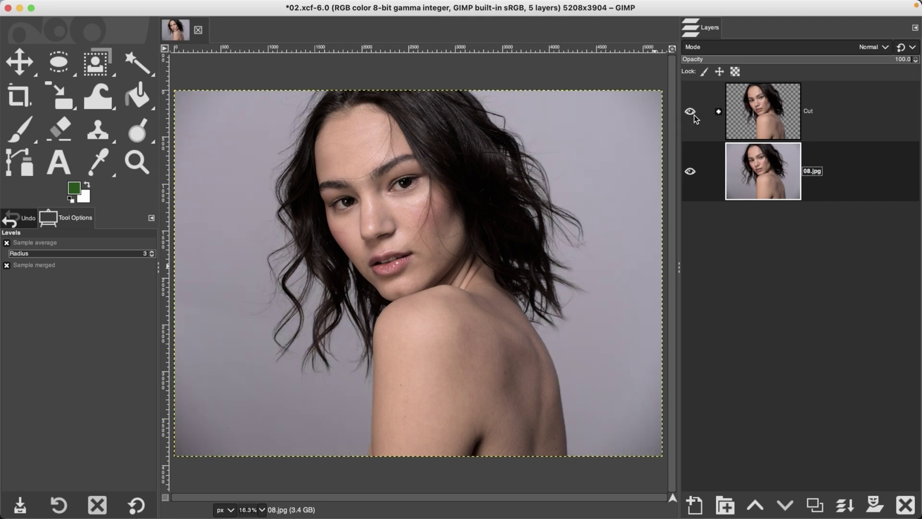
pyautogui.click(690, 111)
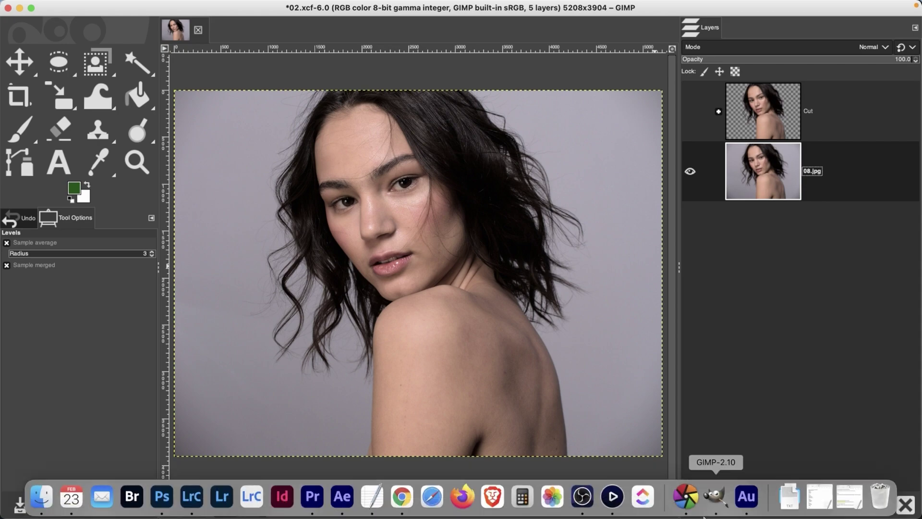
pyautogui.click(681, 496)
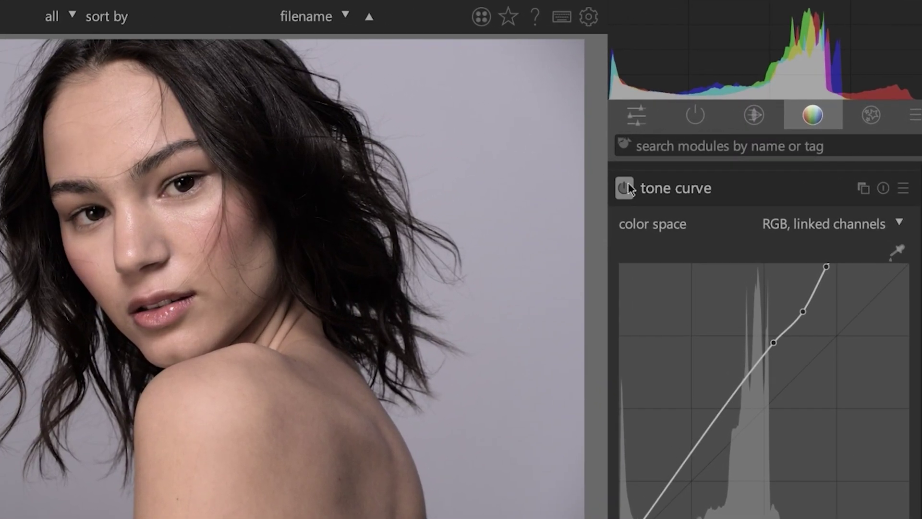
pyautogui.click(633, 186)
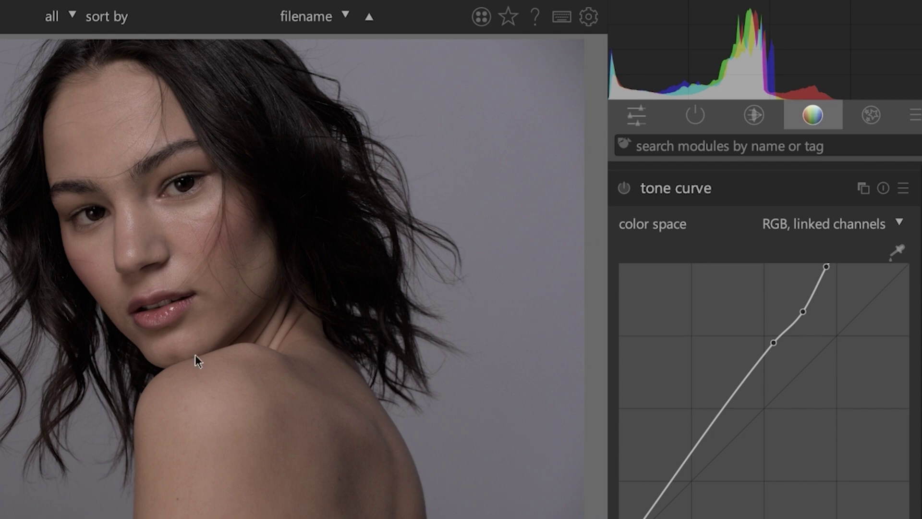
pyautogui.moveTo(846, 81)
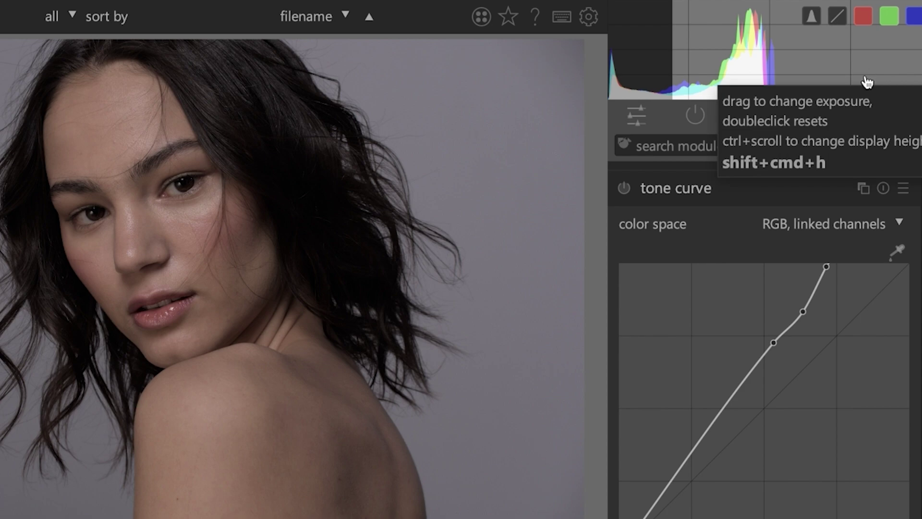
pyautogui.click(625, 188)
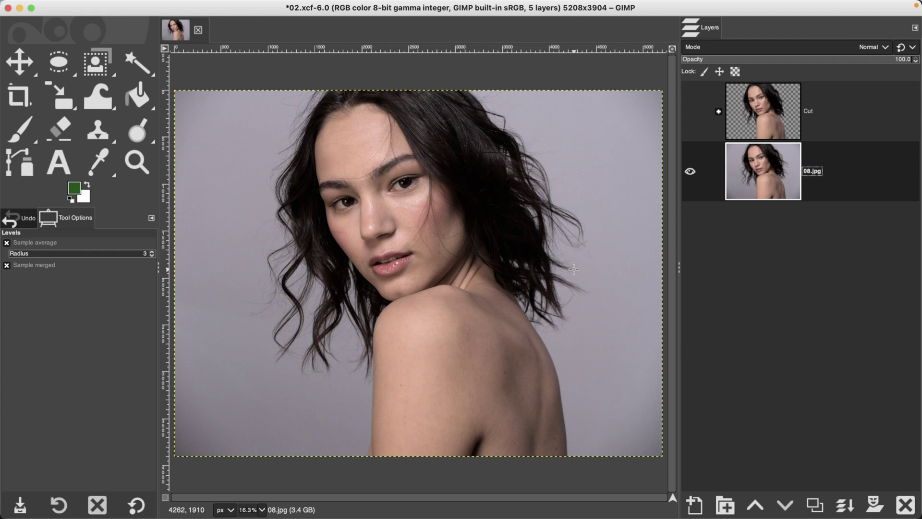
# Step: Create a new layer named Color filled with the dark green foreground colour
pyautogui.click(698, 507)
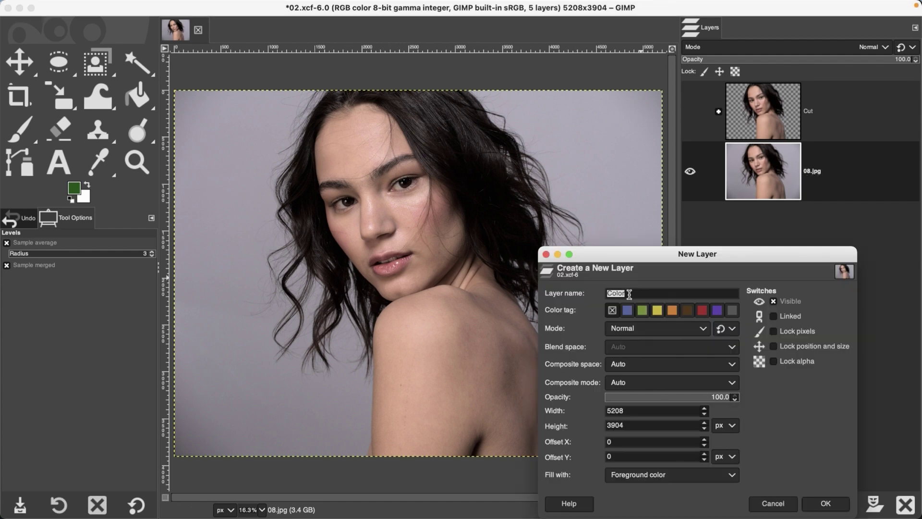
pyautogui.click(773, 503)
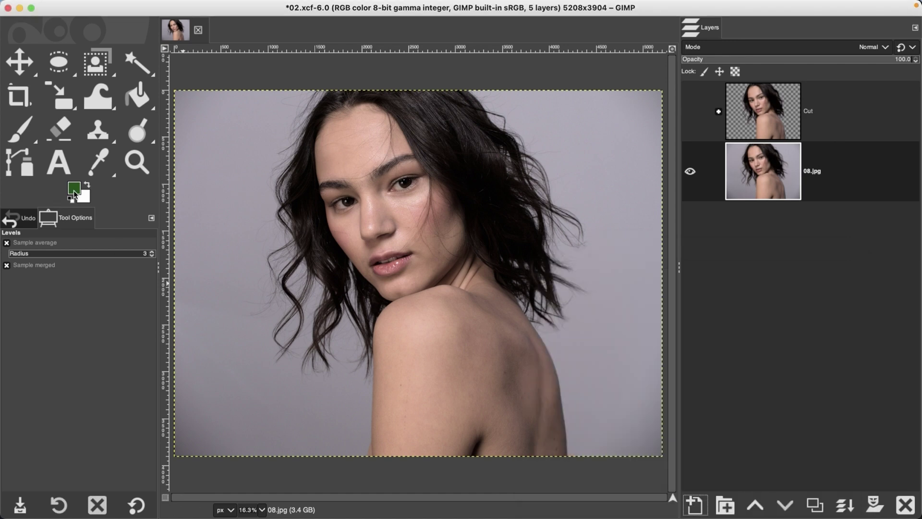
pyautogui.click(75, 190)
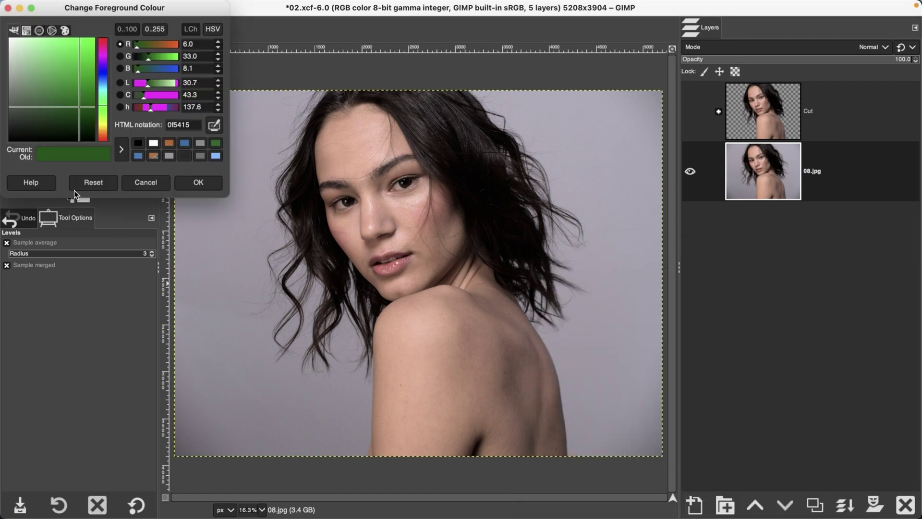
pyautogui.click(143, 182)
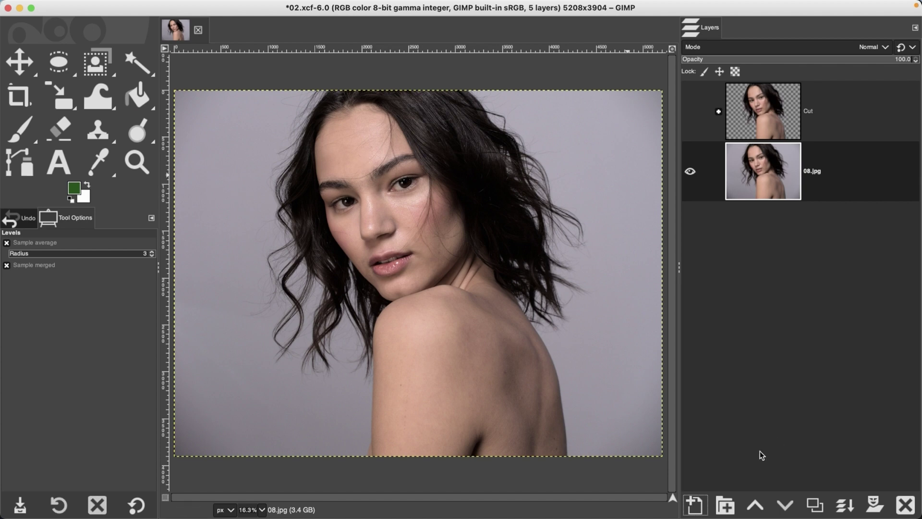
pyautogui.click(694, 505)
pyautogui.write('Color')
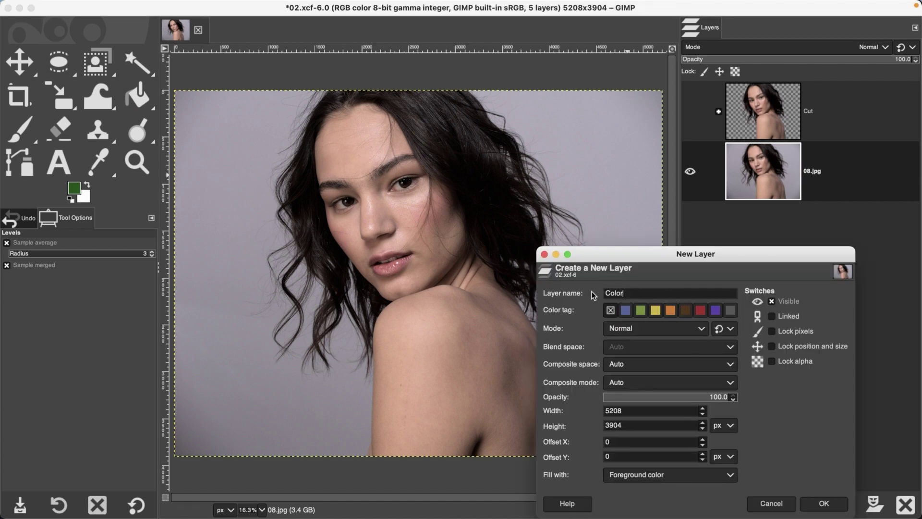
pyautogui.click(646, 474)
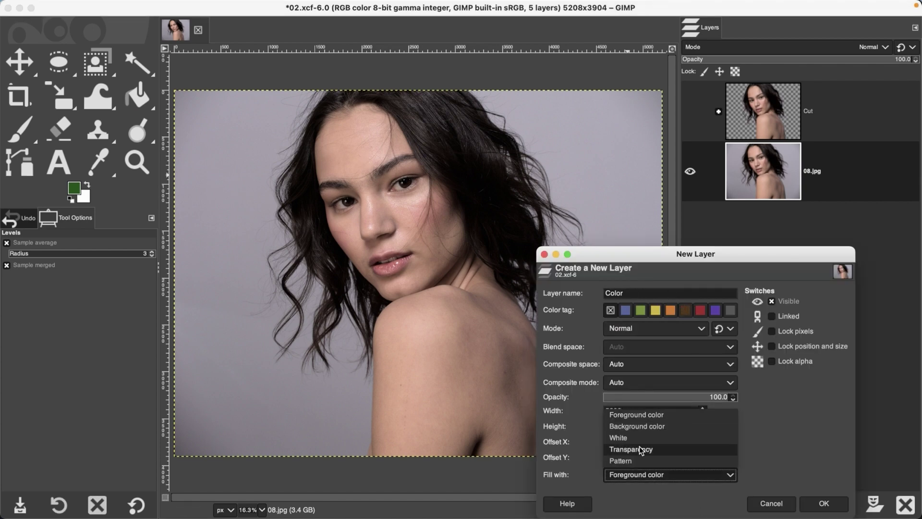
pyautogui.click(652, 415)
pyautogui.click(823, 503)
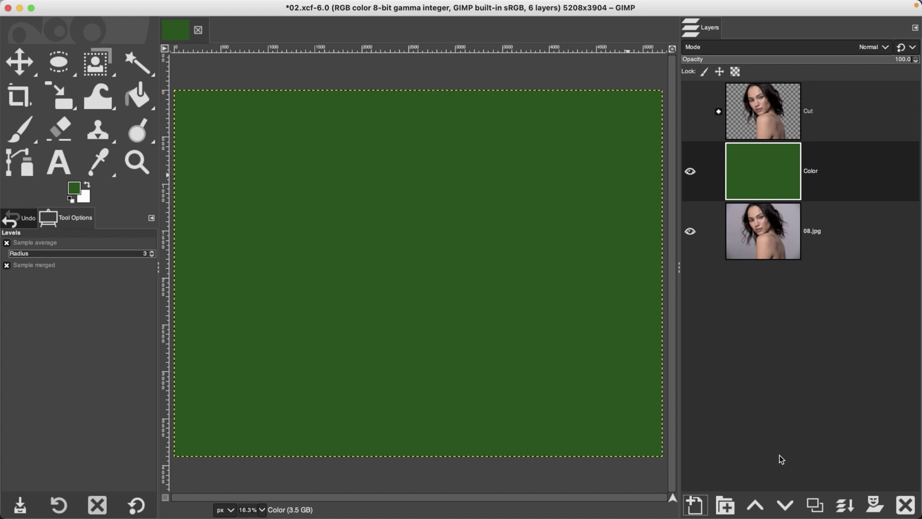
# Step: Lower the Color layer below 08.jpg and duplicate 08.jpg as 08.jpg copy #2
pyautogui.click(785, 506)
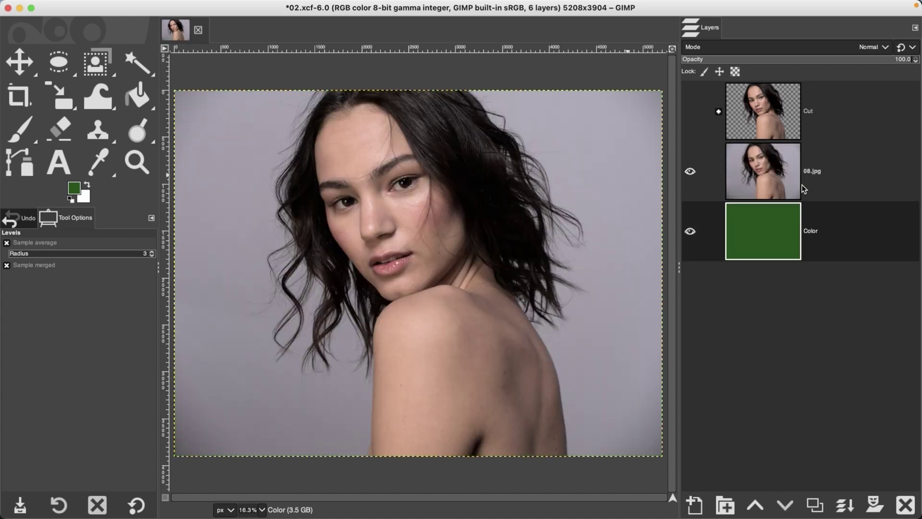
pyautogui.click(778, 174)
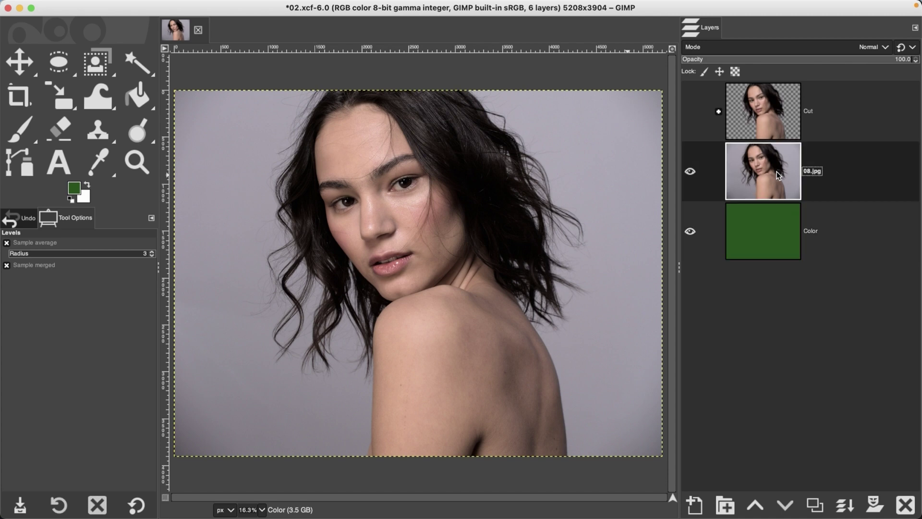
pyautogui.click(814, 504)
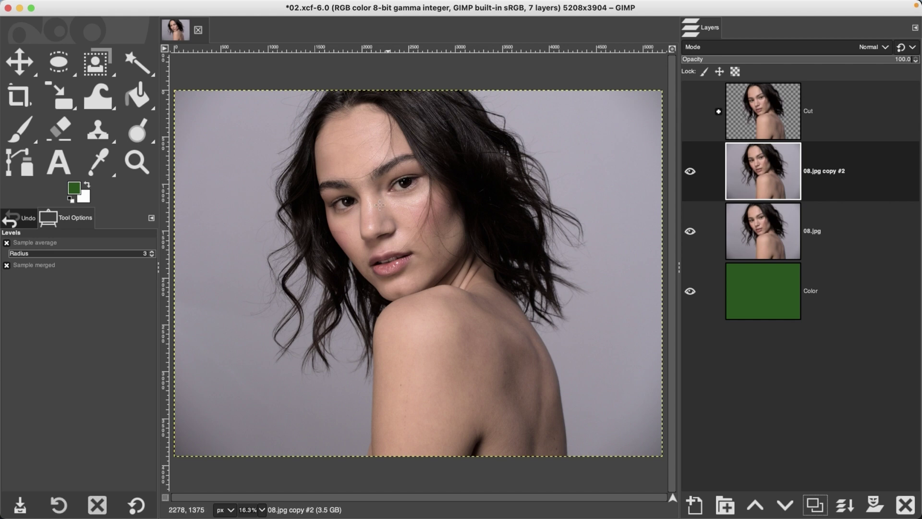
pyautogui.click(261, 6)
pyautogui.moveTo(278, 220)
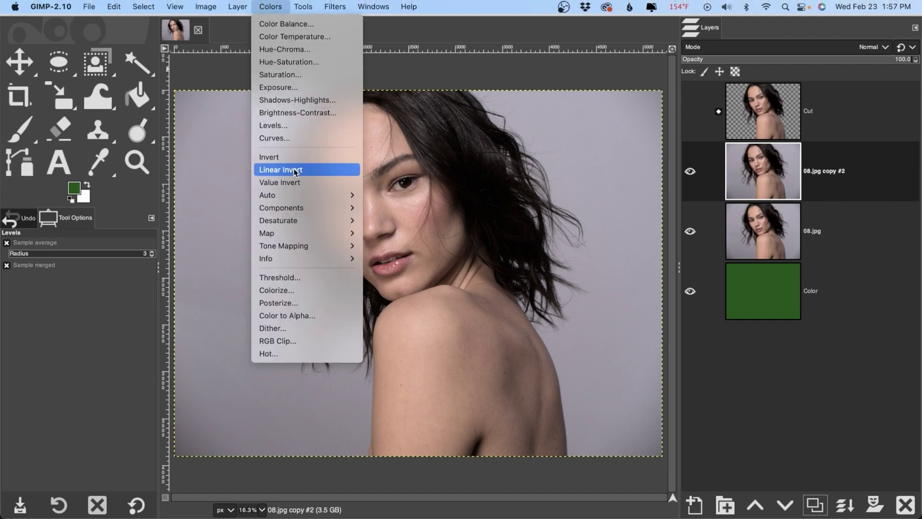
# Step: Desaturate the 08.jpg copy #2 layer to grayscale using Luminance mode
pyautogui.click(386, 233)
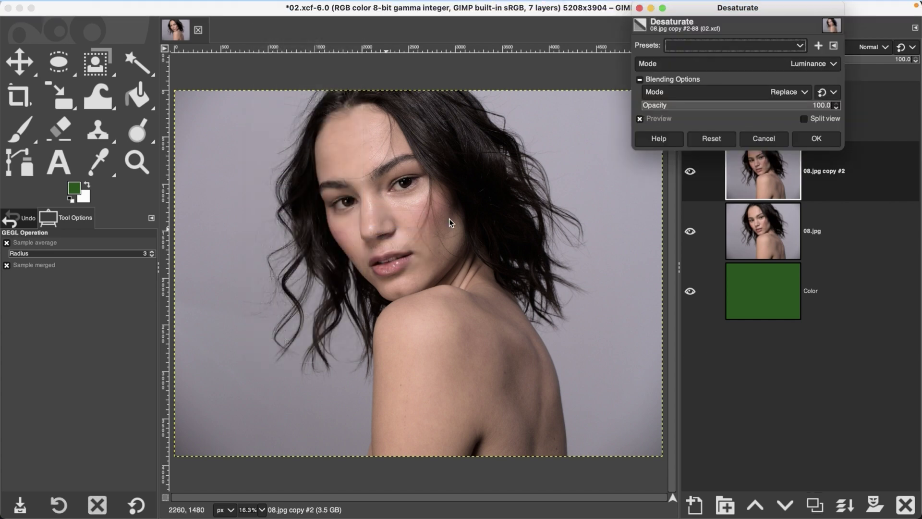
pyautogui.click(806, 141)
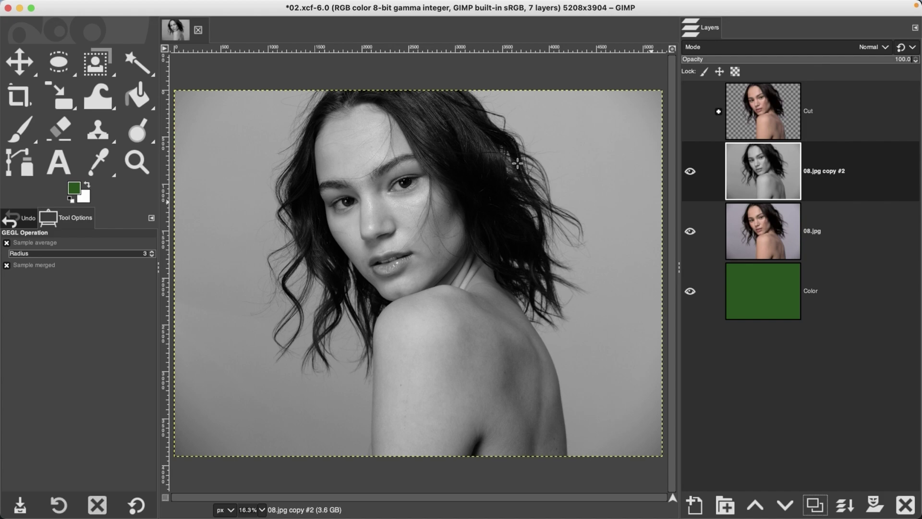
pyautogui.click(270, 7)
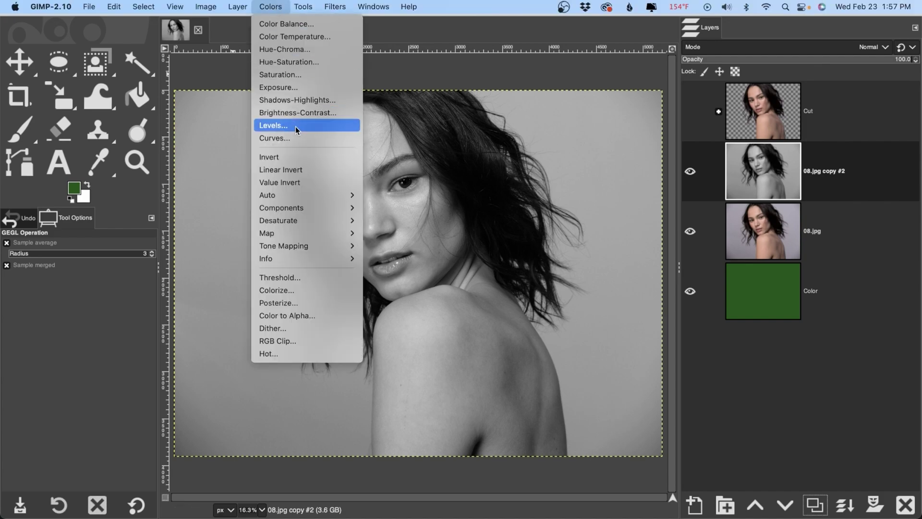
# Step: Apply Levels to the grayscale copy with input black 20, gamma 0.84 and white 150
pyautogui.click(274, 126)
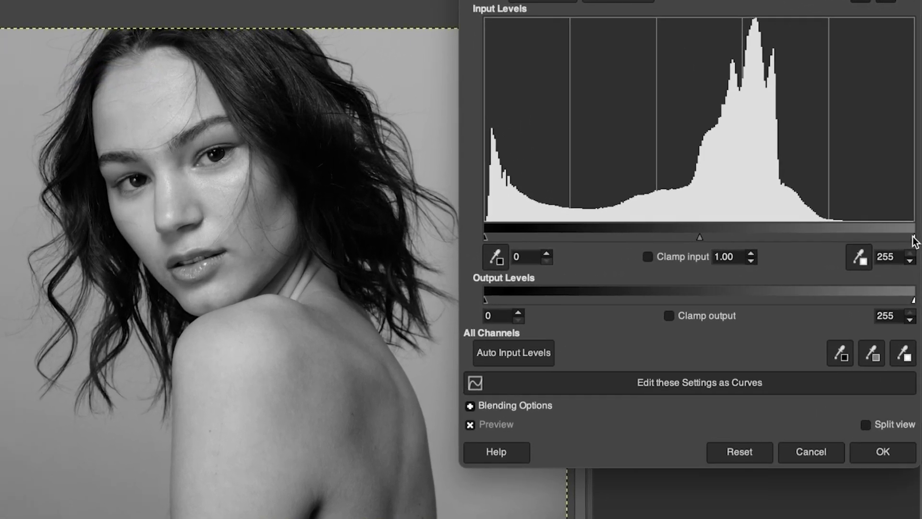
pyautogui.moveTo(910, 247); pyautogui.dragTo(632, 228)
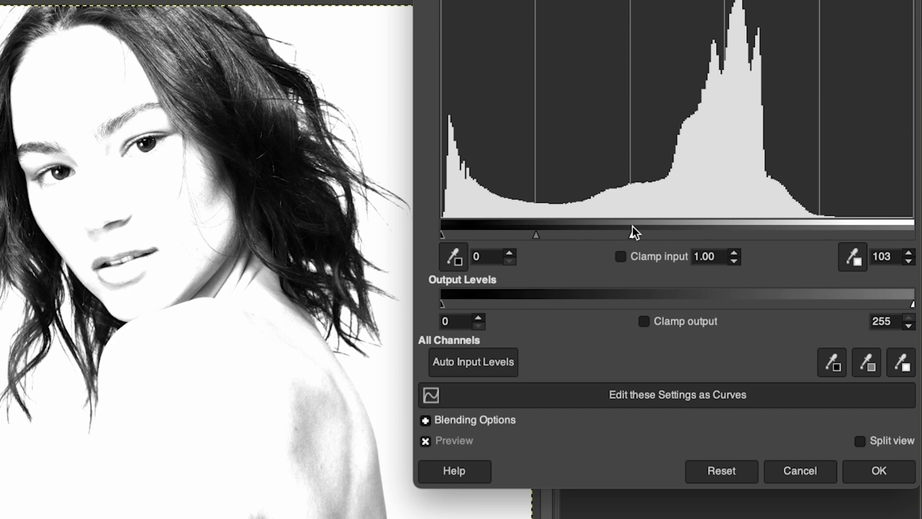
pyautogui.moveTo(631, 229)
pyautogui.mouseDown()
pyautogui.moveTo(713, 241)
pyautogui.moveTo(719, 234)
pyautogui.mouseUp()
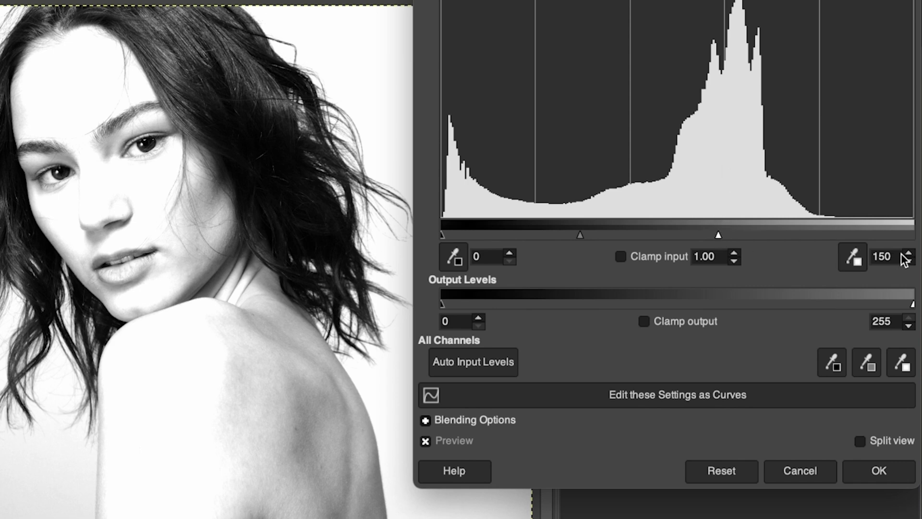
pyautogui.doubleClick(877, 257)
pyautogui.write('150')
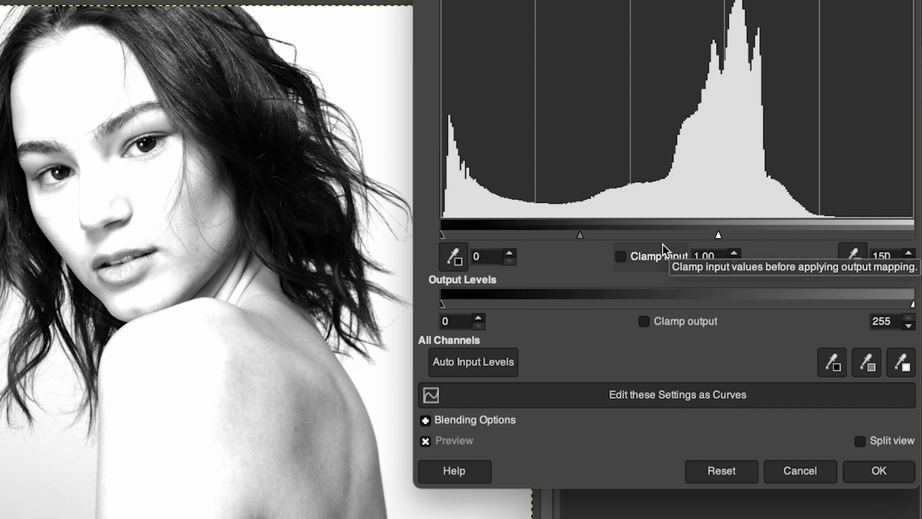
pyautogui.moveTo(443, 233); pyautogui.dragTo(506, 241)
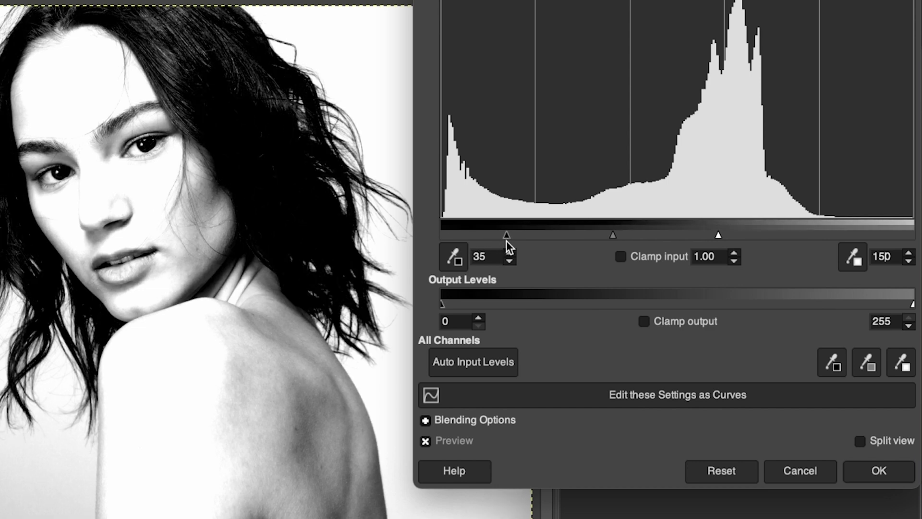
pyautogui.moveTo(507, 240); pyautogui.dragTo(477, 237)
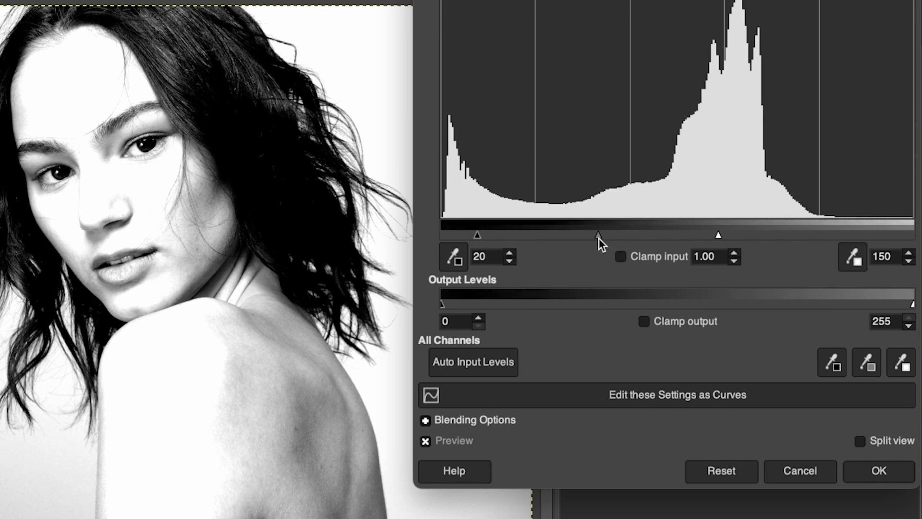
pyautogui.moveTo(599, 236)
pyautogui.mouseDown()
pyautogui.moveTo(617, 238)
pyautogui.moveTo(607, 241)
pyautogui.mouseUp()
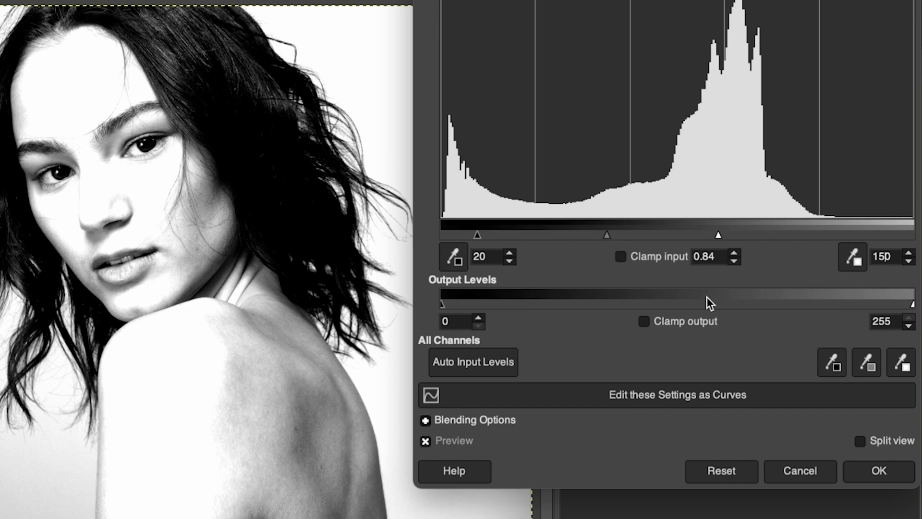
pyautogui.click(873, 471)
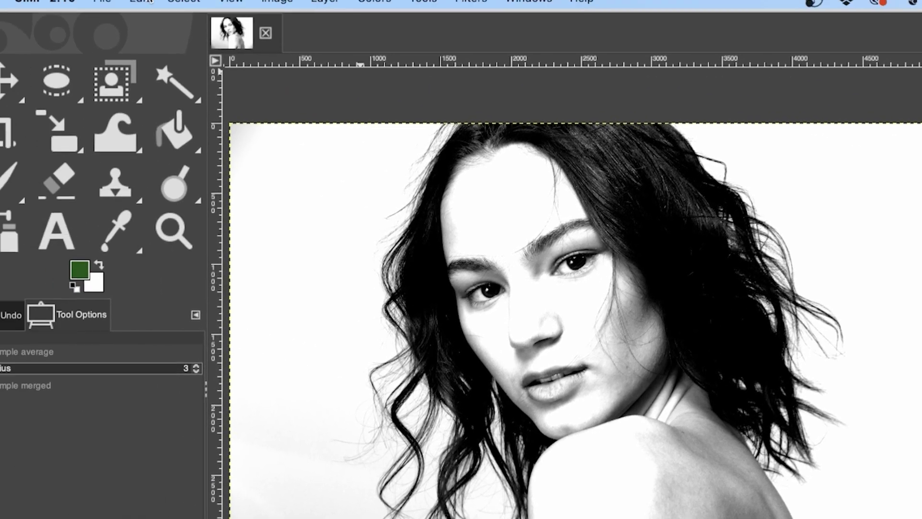
pyautogui.click(149, 2)
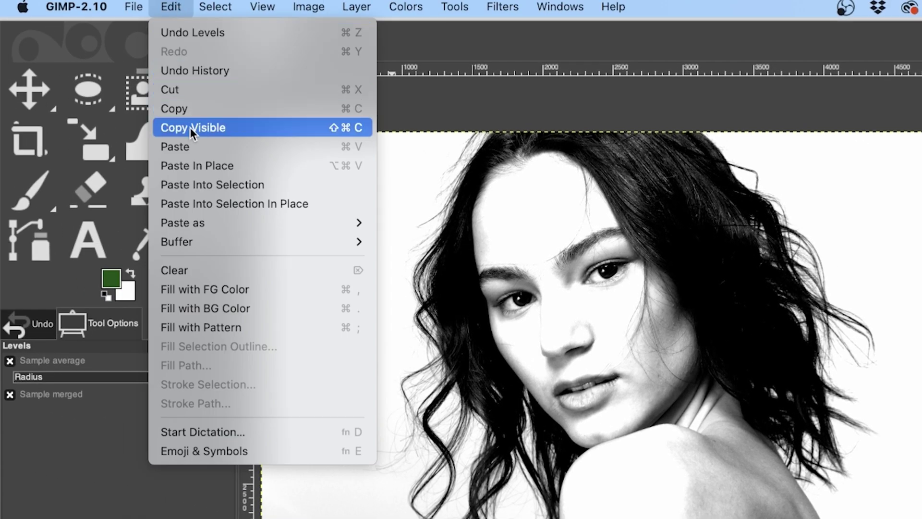
# Step: Copy the visible high-contrast image, add a white mask to 08.jpg, and paste the image
pyautogui.click(189, 128)
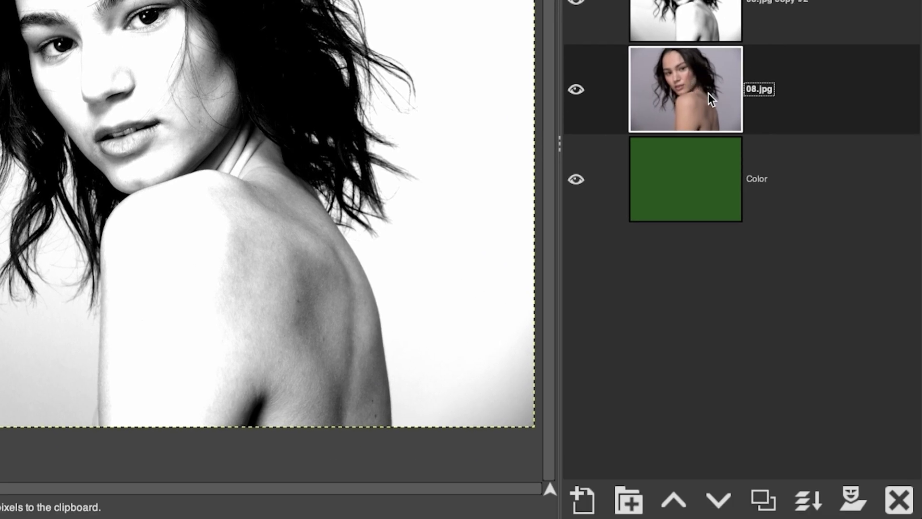
pyautogui.click(850, 499)
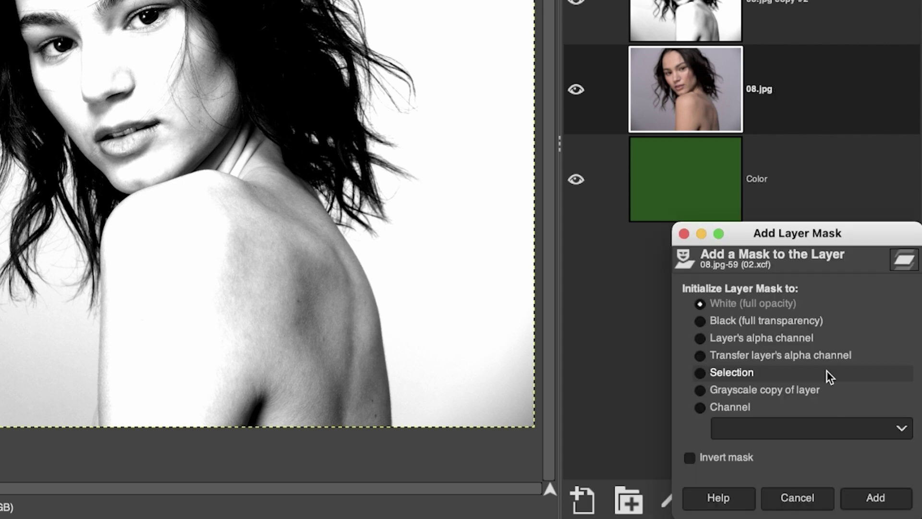
pyautogui.click(864, 497)
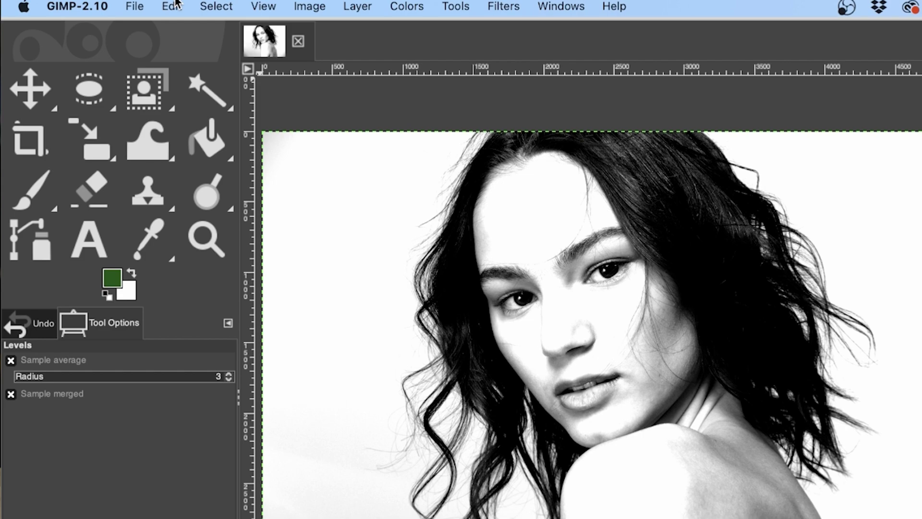
pyautogui.click(173, 6)
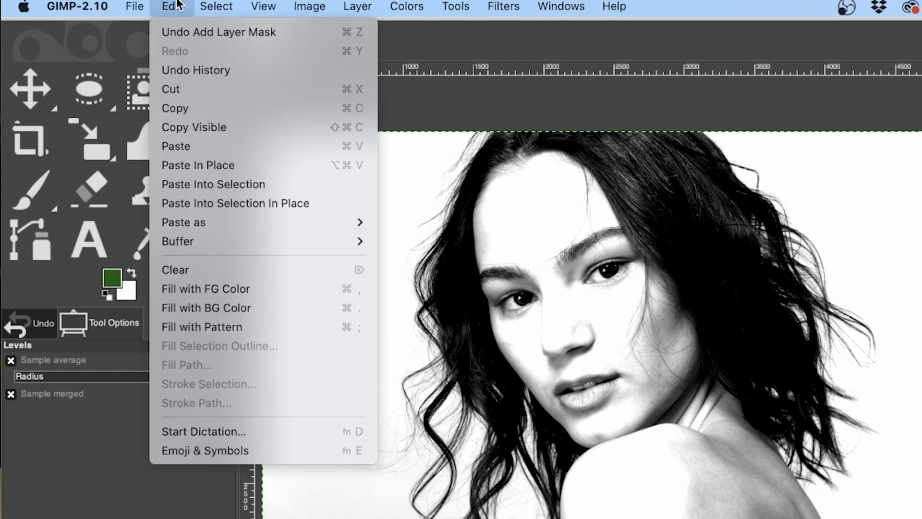
pyautogui.click(203, 144)
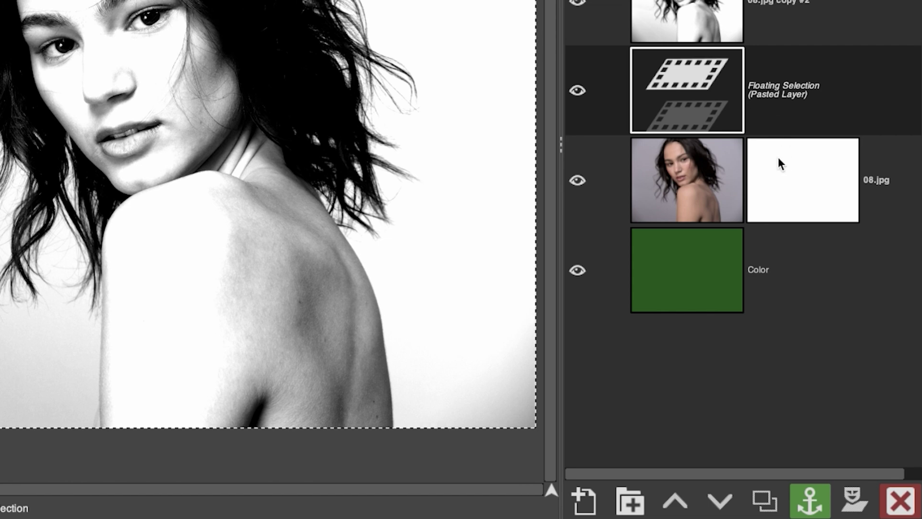
# Step: Anchor the pasted image into the 08.jpg mask and hide the Color and copy layers
pyautogui.click(672, 76)
pyautogui.click(809, 499)
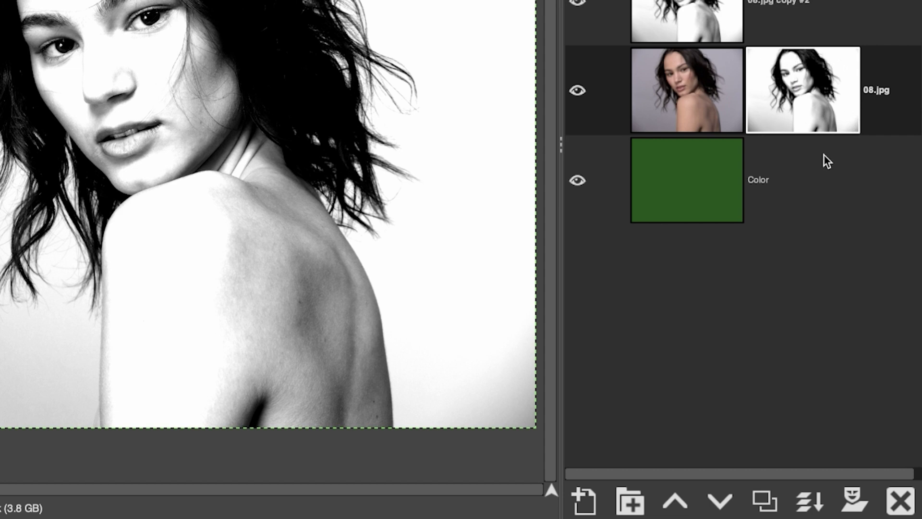
pyautogui.click(577, 181)
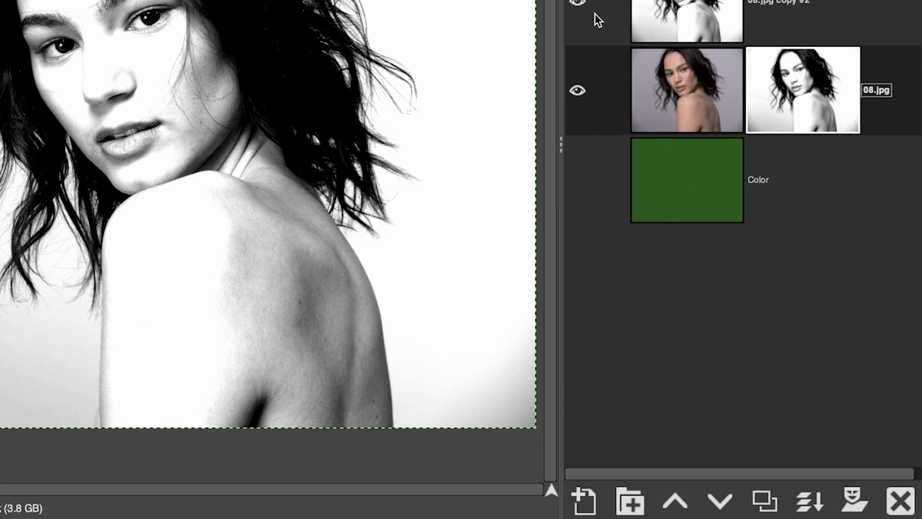
pyautogui.click(578, 3)
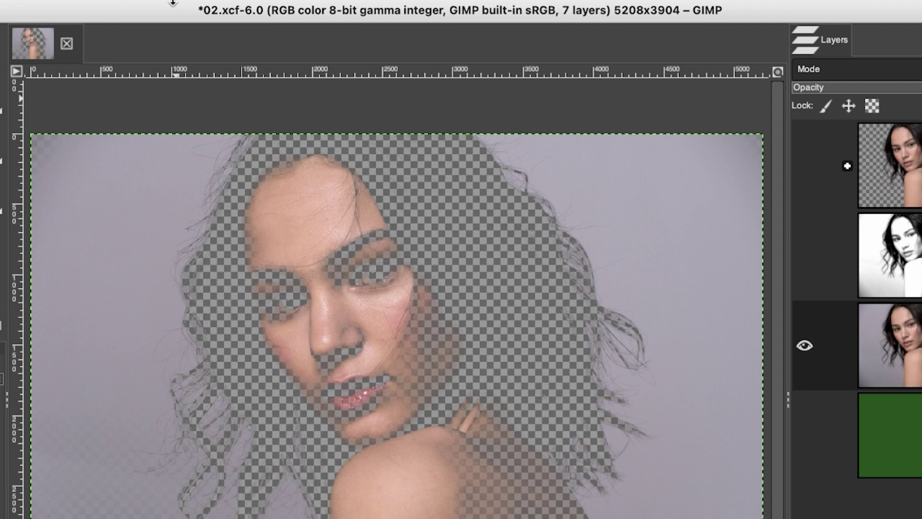
# Step: Invert the 08.jpg mask and make the green Color layer visible behind it
pyautogui.click(174, 7)
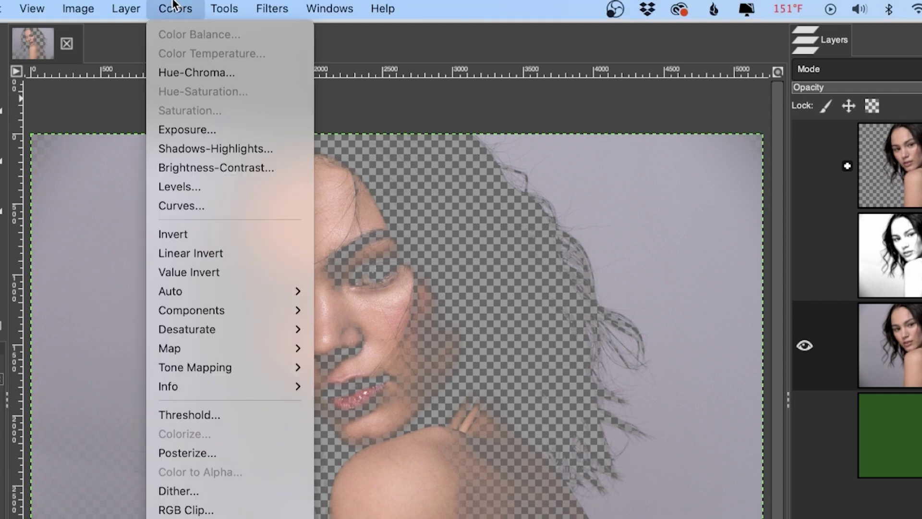
pyautogui.click(214, 228)
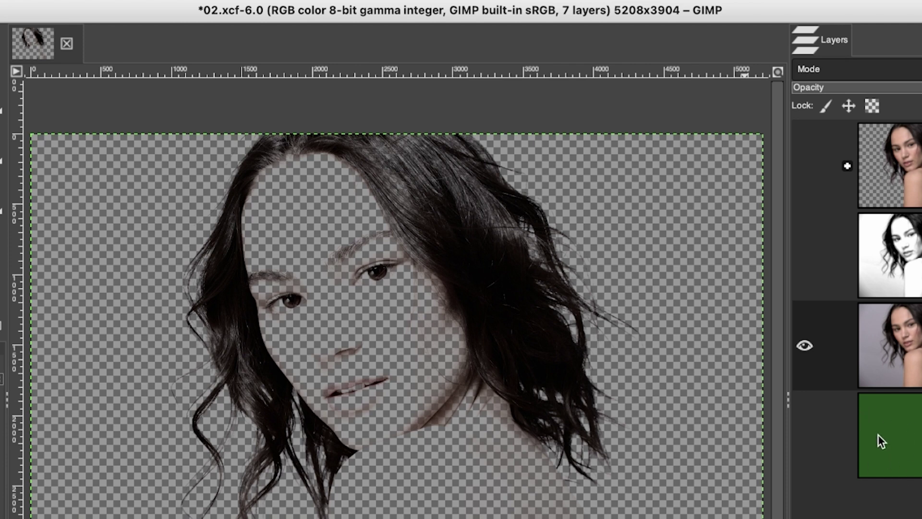
pyautogui.click(803, 434)
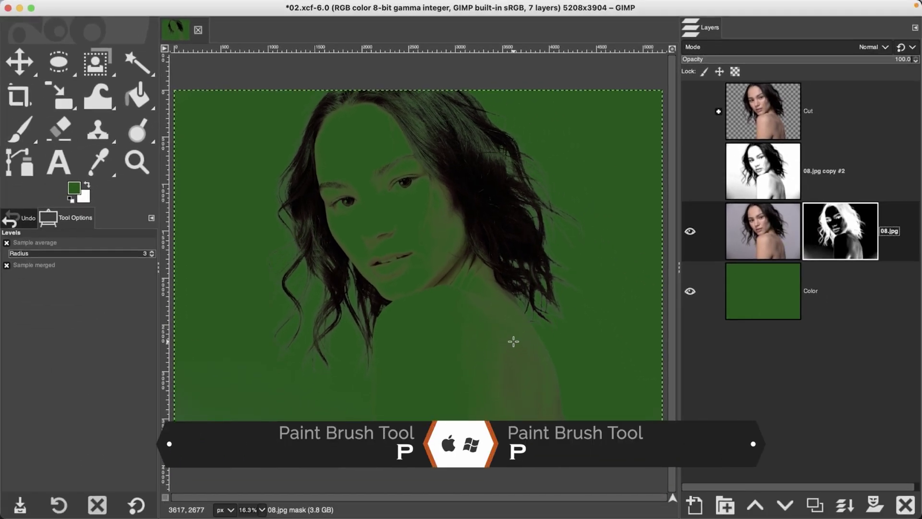
# Step: Set up the Paintbrush at size 772 with white as the foreground colour
pyautogui.press('p')
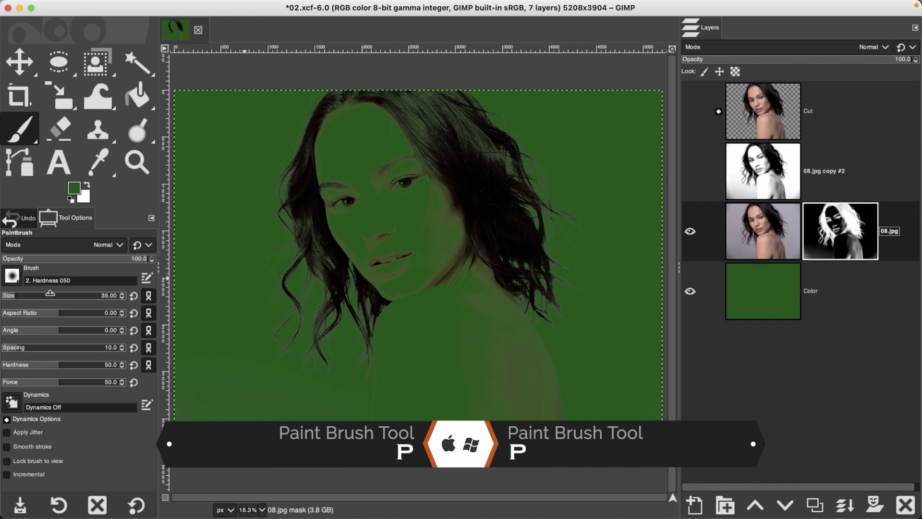
pyautogui.click(102, 295)
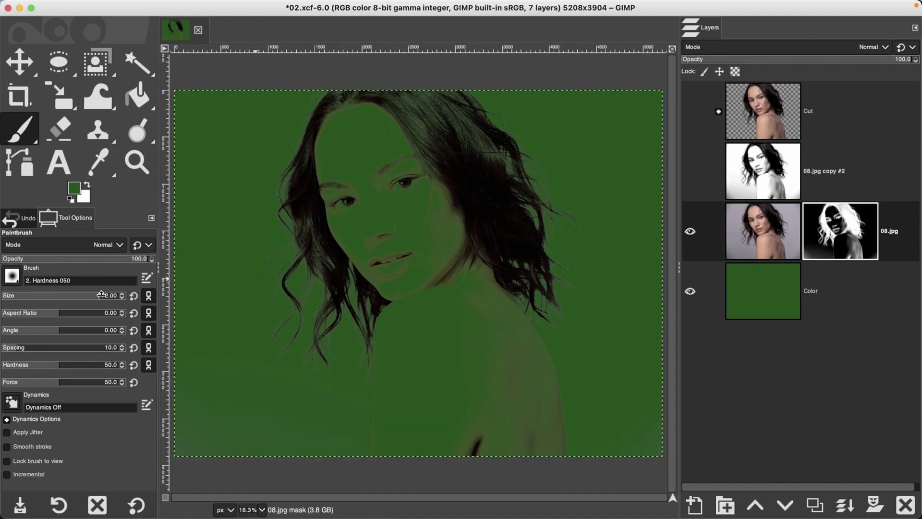
pyautogui.moveTo(102, 294); pyautogui.dragTo(368, 233)
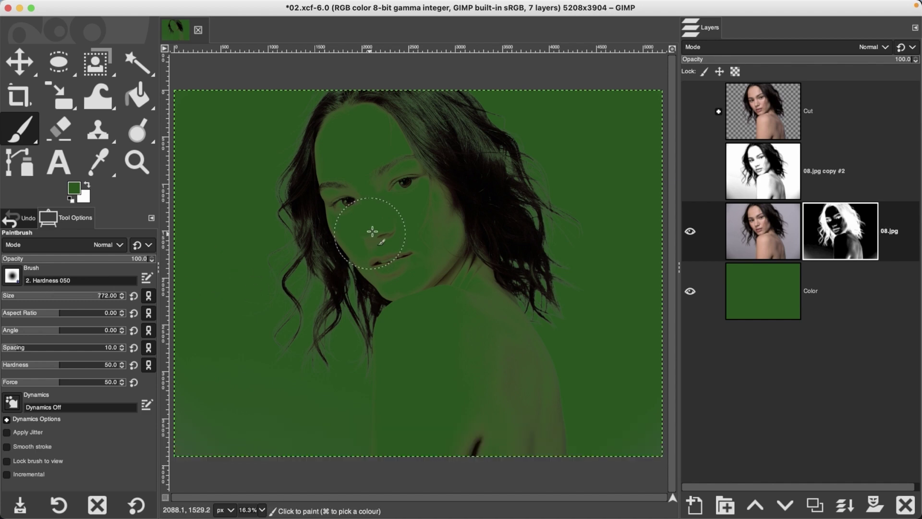
pyautogui.click(71, 201)
pyautogui.click(87, 185)
# Step: Paint the mask white over the face, right-side hair and shoulder
pyautogui.moveTo(378, 199)
pyautogui.mouseDown()
pyautogui.moveTo(345, 154)
pyautogui.moveTo(460, 153)
pyautogui.moveTo(348, 132)
pyautogui.moveTo(429, 106)
pyautogui.moveTo(400, 272)
pyautogui.moveTo(457, 450)
pyautogui.moveTo(531, 449)
pyautogui.moveTo(527, 412)
pyautogui.moveTo(480, 322)
pyautogui.moveTo(478, 249)
pyautogui.moveTo(528, 398)
pyautogui.moveTo(483, 436)
pyautogui.moveTo(414, 428)
pyautogui.moveTo(392, 443)
pyautogui.moveTo(401, 447)
pyautogui.moveTo(409, 325)
pyautogui.moveTo(399, 386)
pyautogui.moveTo(408, 458)
pyautogui.moveTo(485, 415)
pyautogui.moveTo(504, 317)
pyautogui.moveTo(531, 463)
pyautogui.moveTo(509, 355)
pyautogui.mouseUp()
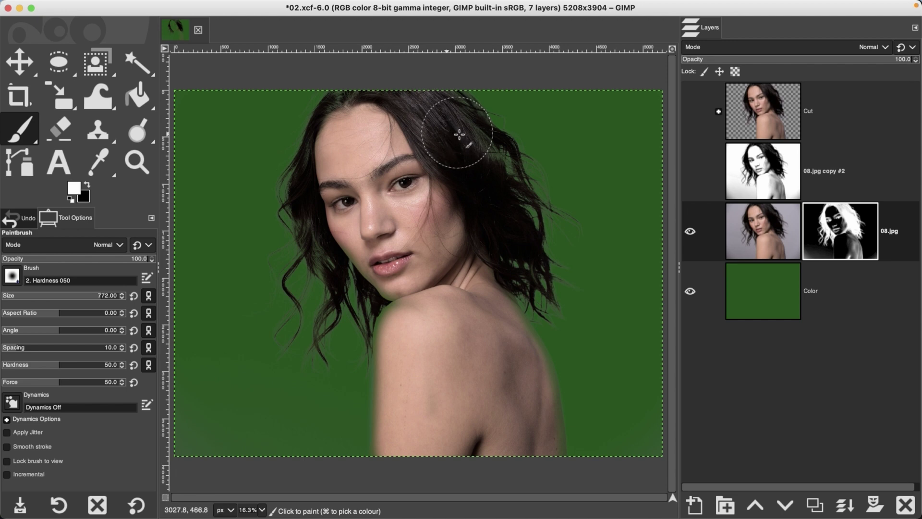
pyautogui.moveTo(474, 158)
pyautogui.mouseDown()
pyautogui.moveTo(546, 165)
pyautogui.moveTo(556, 199)
pyautogui.moveTo(500, 263)
pyautogui.moveTo(460, 227)
pyautogui.mouseUp()
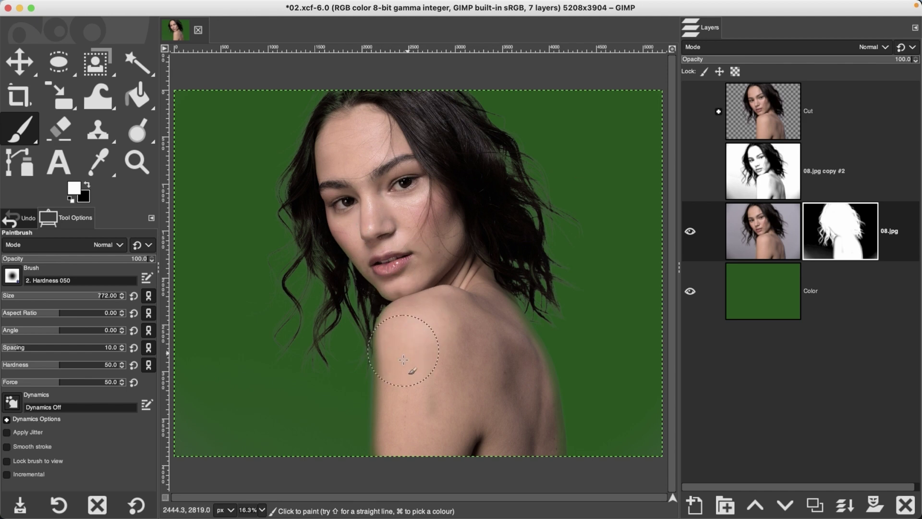
pyautogui.moveTo(411, 454); pyautogui.dragTo(423, 391)
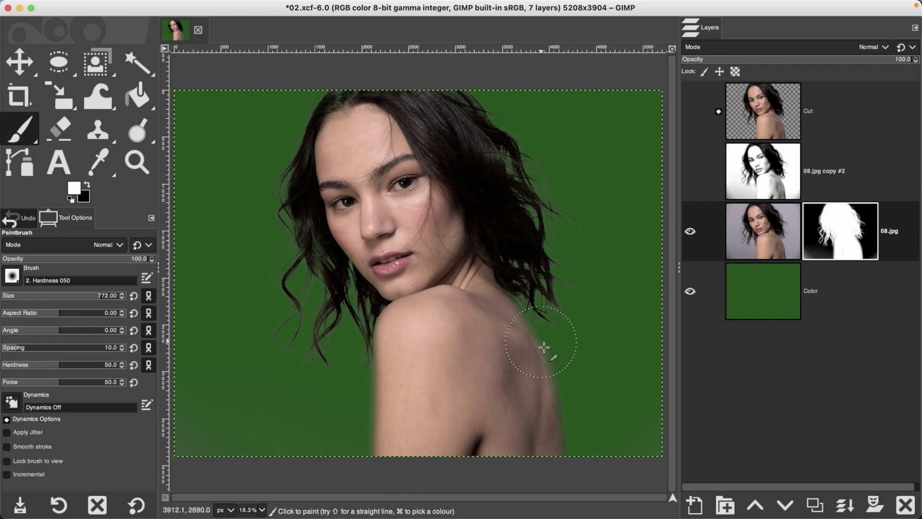
pyautogui.moveTo(544, 348); pyautogui.dragTo(545, 381)
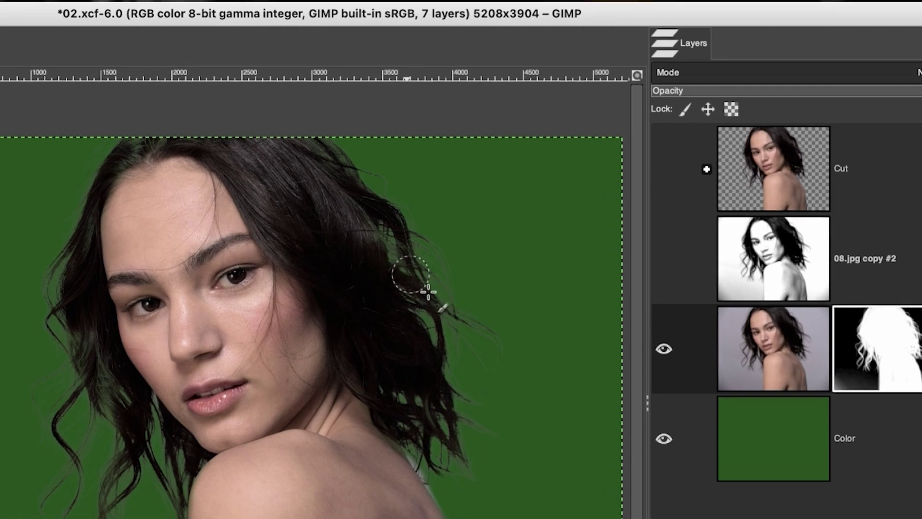
# Step: Darken the mask's midtones with Levels, shifting gamma to about 0.79
pyautogui.click(47, 7)
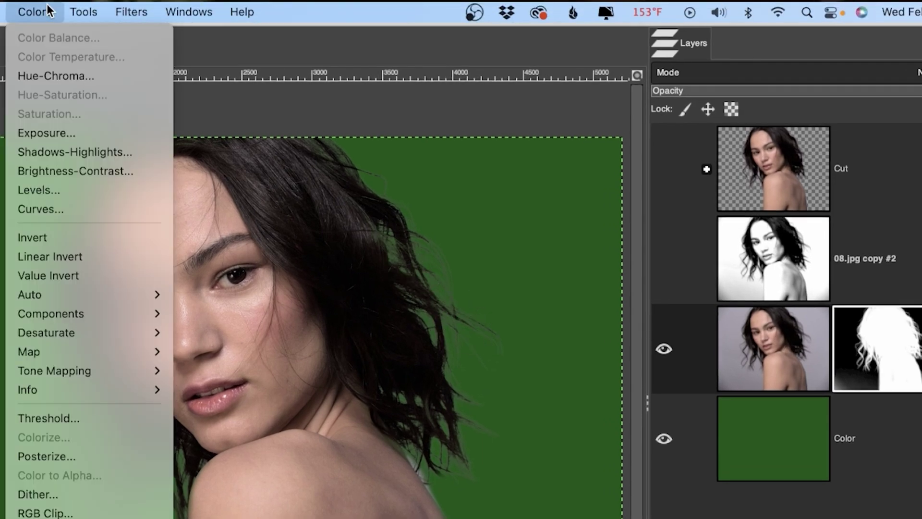
pyautogui.click(37, 188)
pyautogui.moveTo(768, 366)
pyautogui.mouseDown()
pyautogui.moveTo(900, 377)
pyautogui.moveTo(792, 369)
pyautogui.mouseUp()
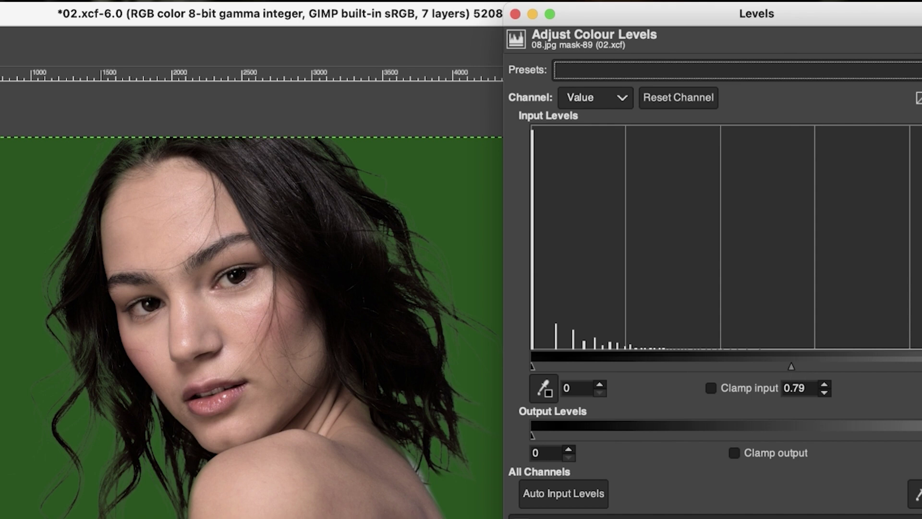
pyautogui.press('Return')
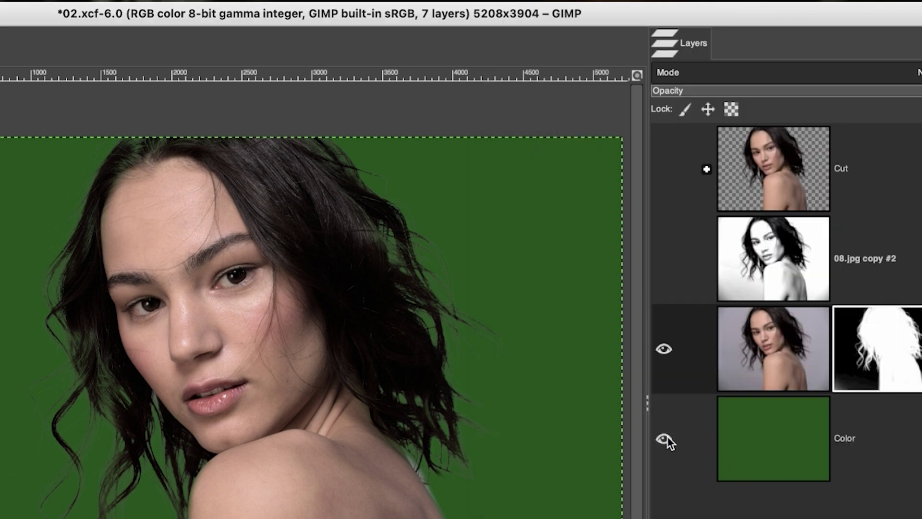
# Step: Hide the Color layer to preview the cutout on transparency, then show it again
pyautogui.click(664, 438)
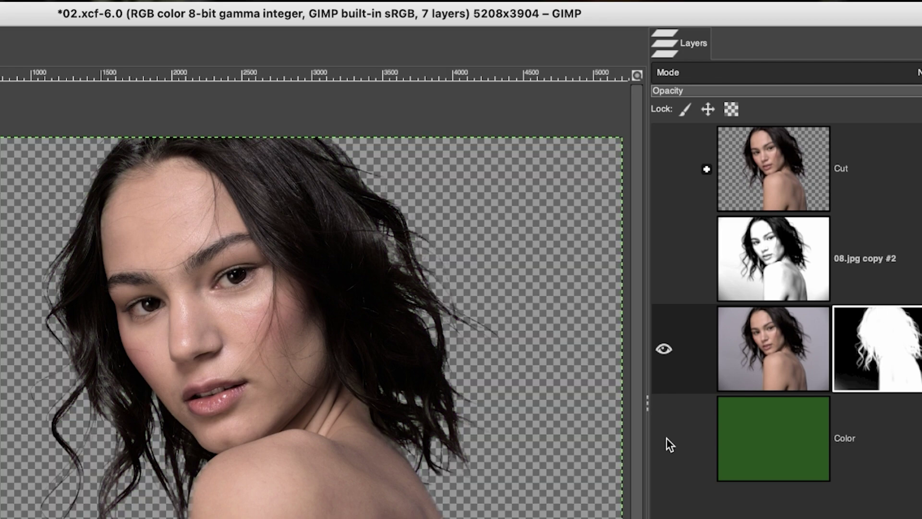
pyautogui.click(666, 438)
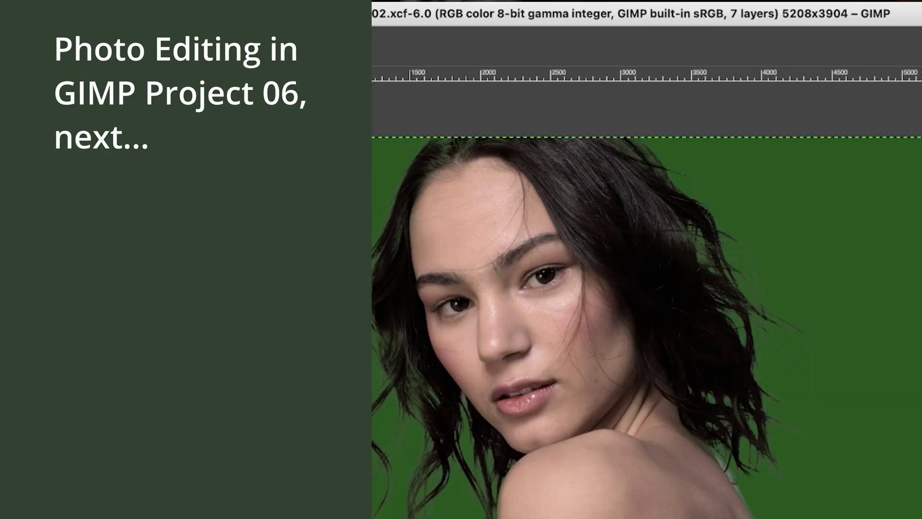